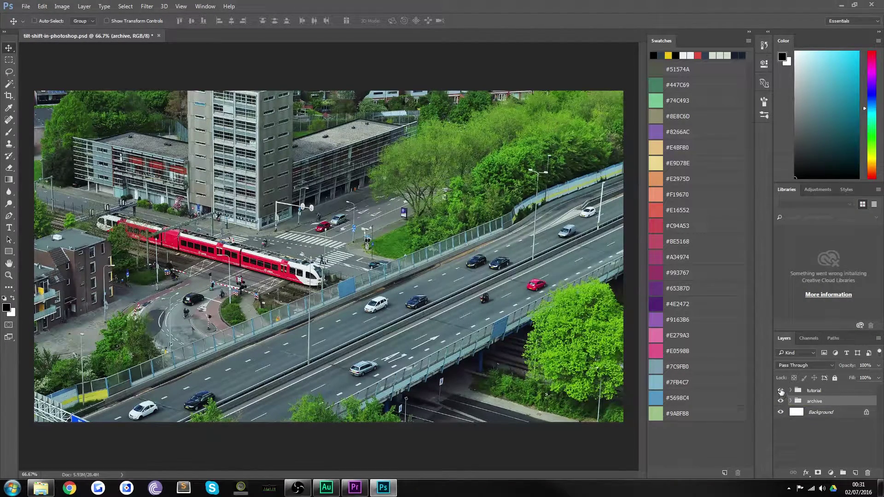
Hide the tutorial group to reveal the finished miniature-effect city highway photo.
click(781, 391)
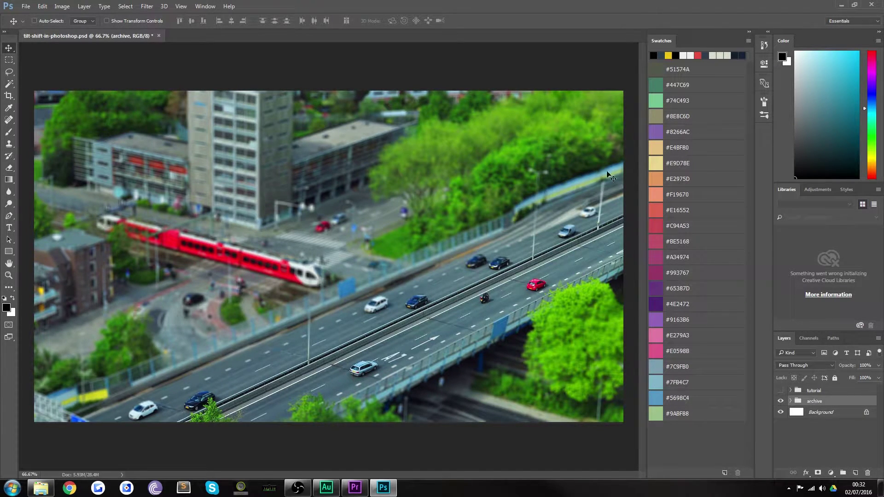
Show the tutorial group again and select its city-crossing-crossroad-traffic layer.
click(781, 391)
click(791, 390)
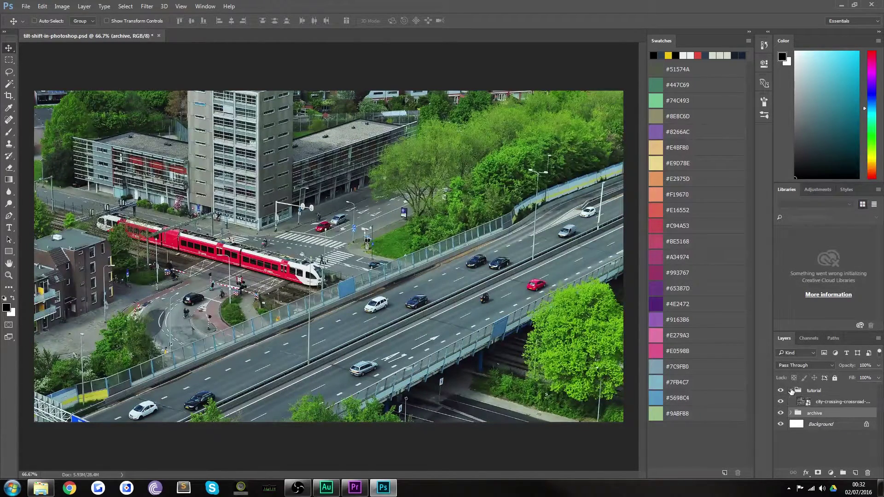
click(820, 391)
click(828, 403)
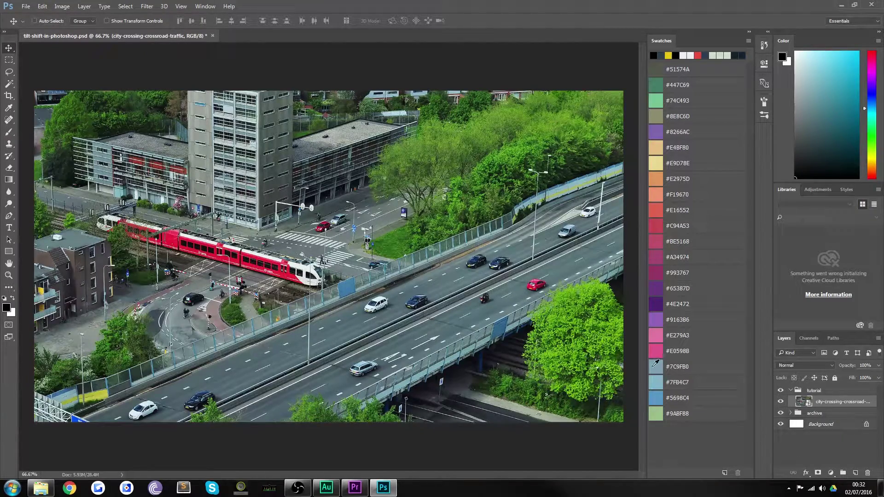
Duplicate the city-crossing-crossroad-traffic layer and rasterize the copy.
key(ctrl+j)
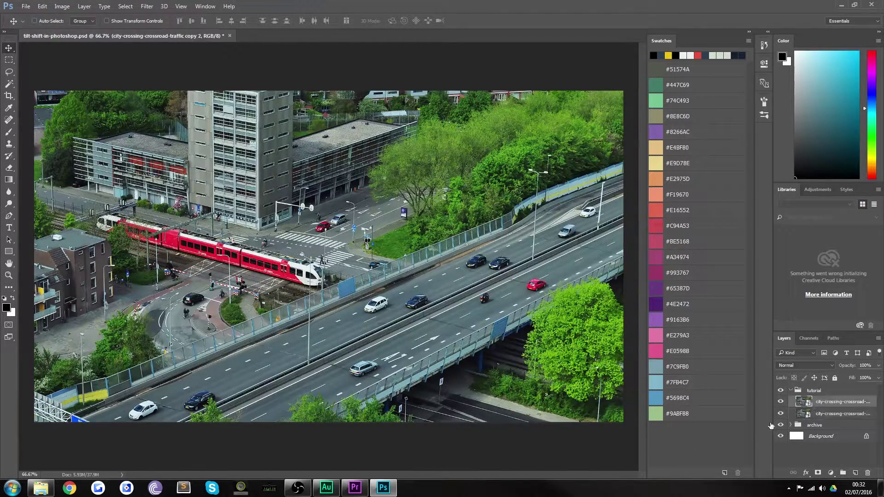
right_click(824, 403)
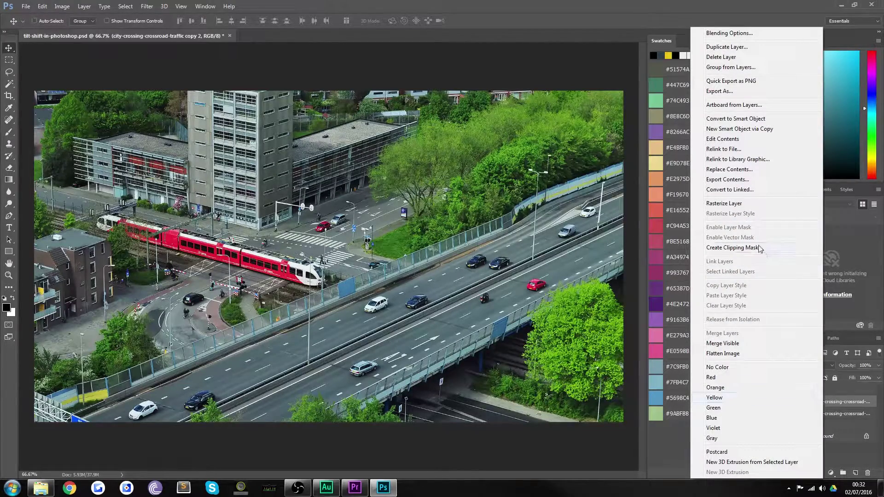
click(733, 203)
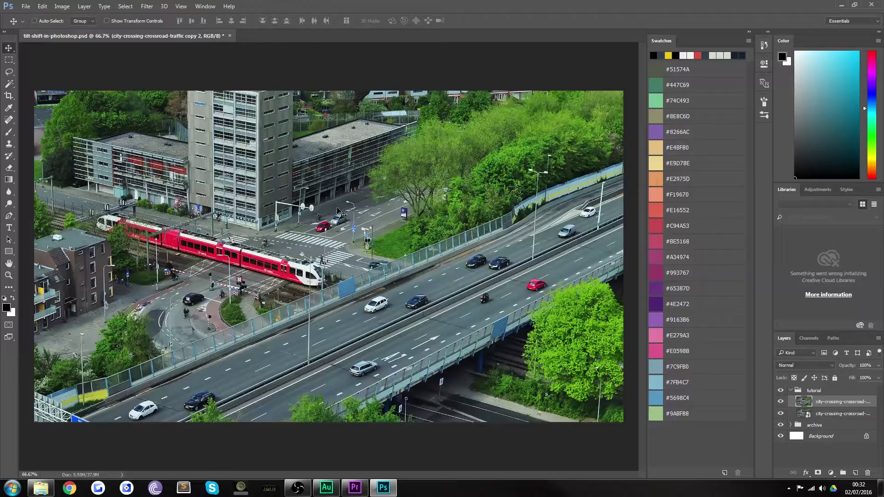
Enter Quick Mask mode and set the Gradient tool to a white-black-white gradient.
key(q)
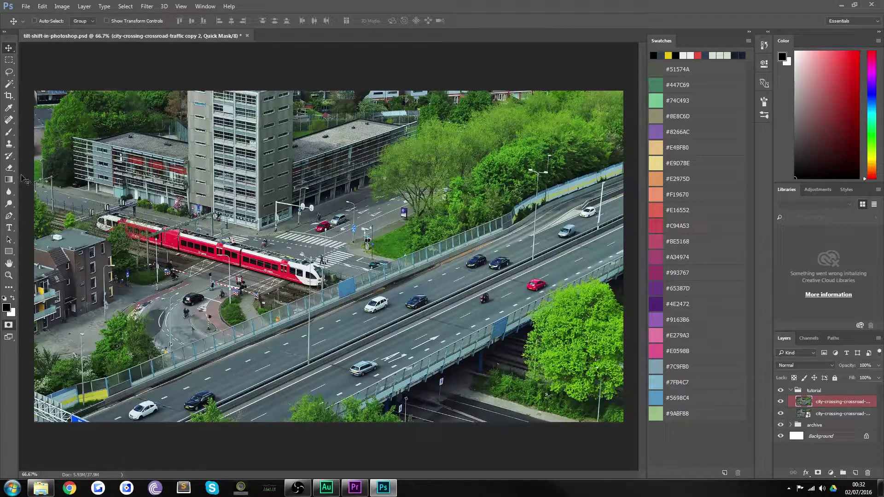
click(7, 180)
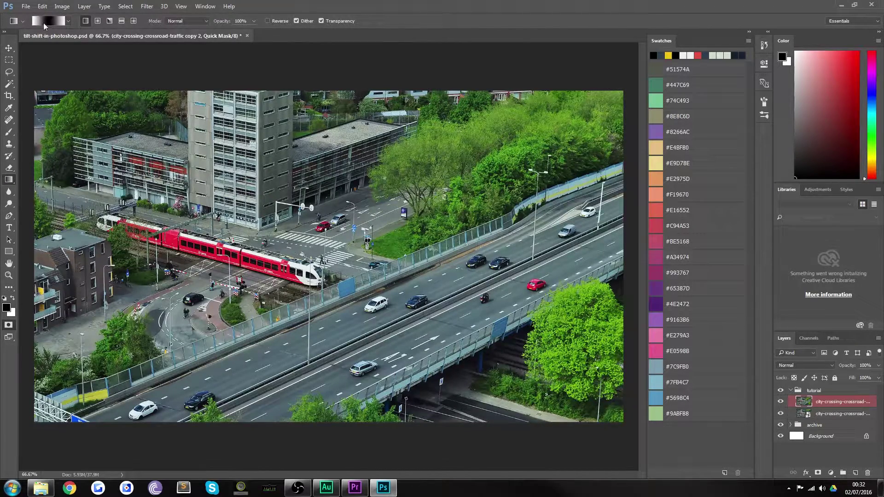
click(43, 23)
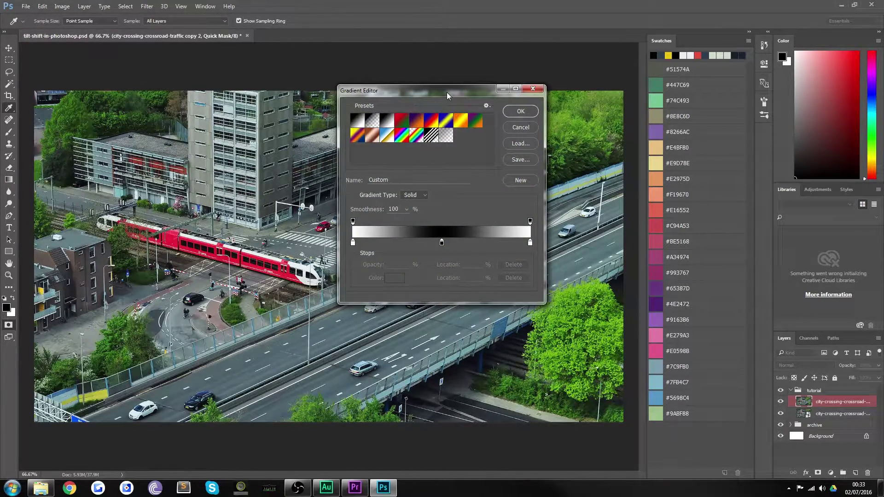
drag(447, 95, 429, 107)
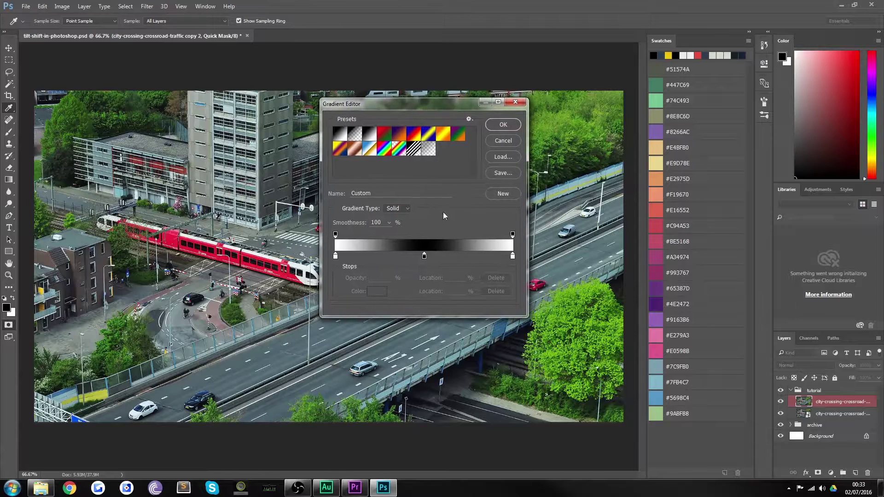
click(335, 256)
click(424, 257)
click(512, 256)
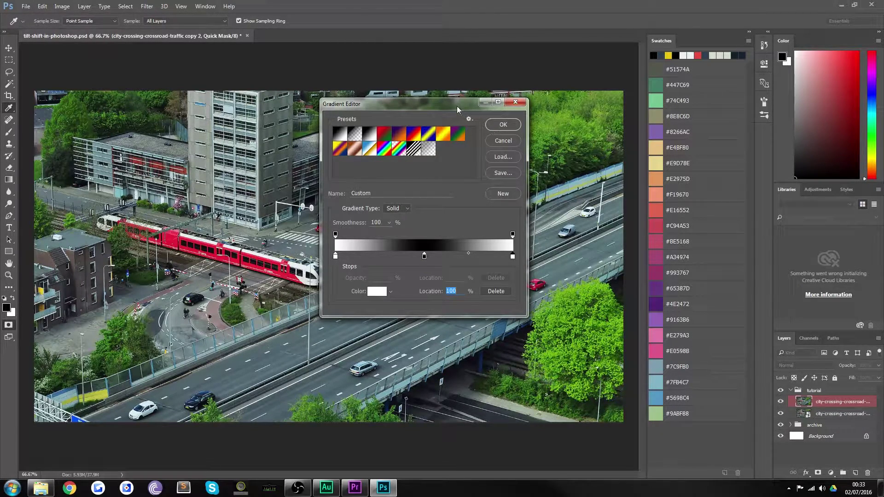
drag(456, 106, 467, 115)
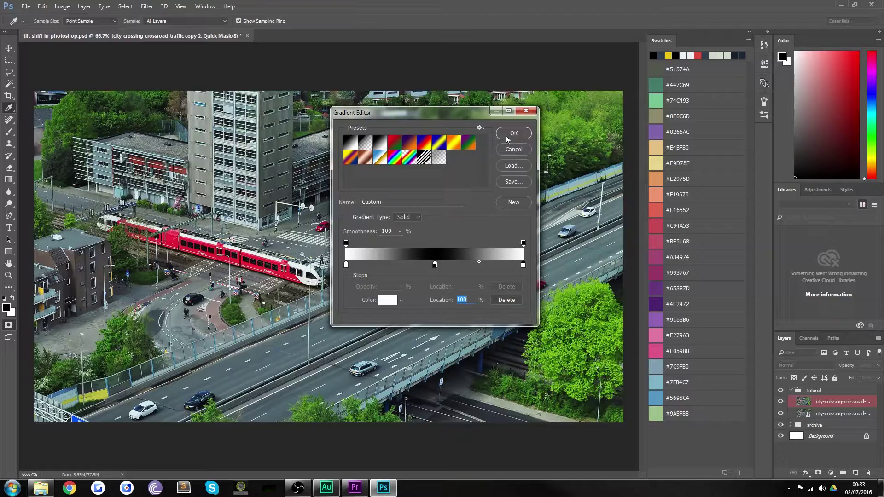
click(505, 134)
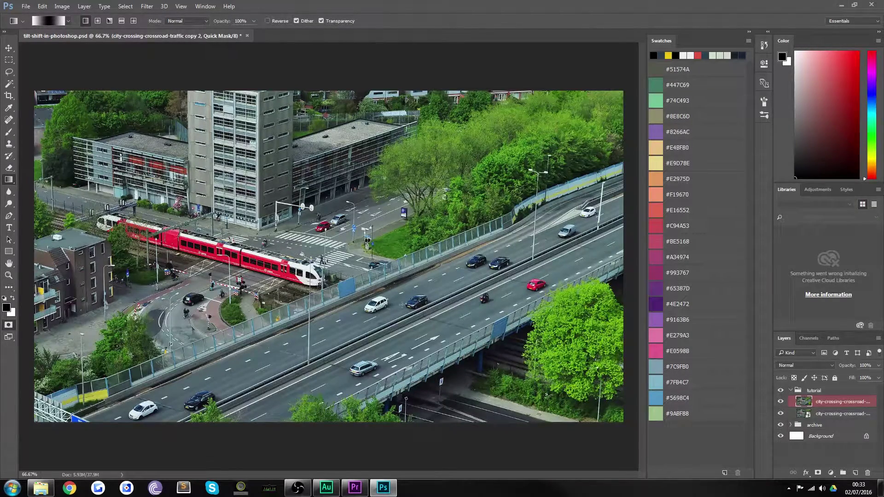
Drag gradients up from the crossing until the red mask band lies along the train and highway.
drag(425, 319, 331, 214)
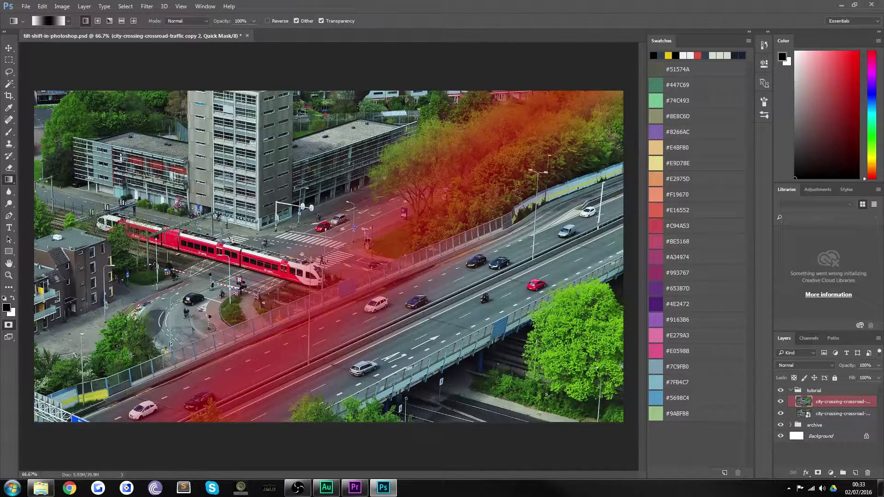
drag(214, 161, 474, 180)
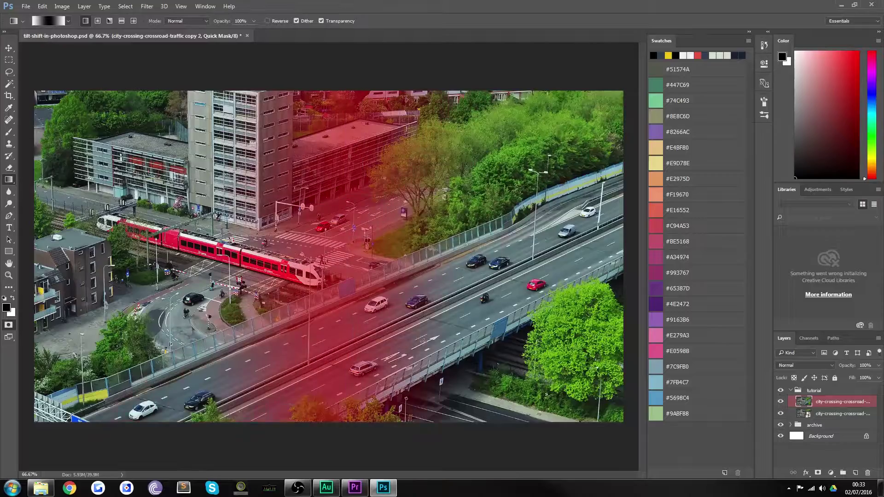
drag(328, 221, 445, 351)
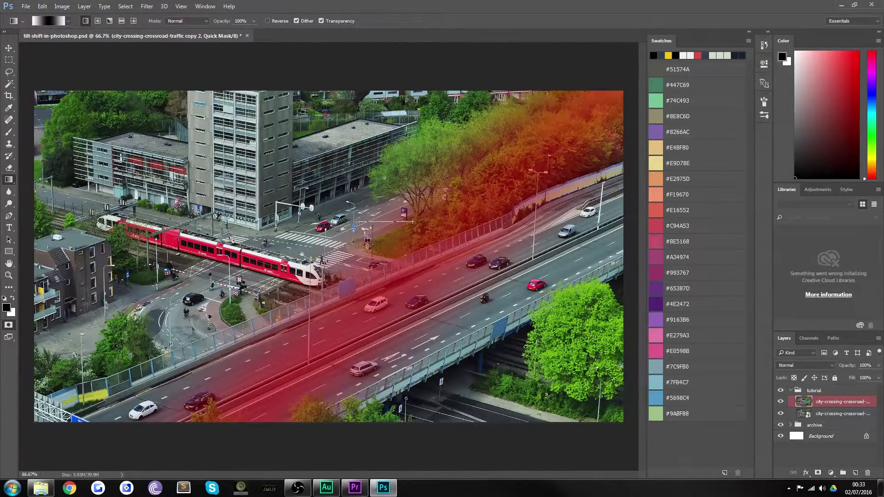
drag(347, 219, 290, 226)
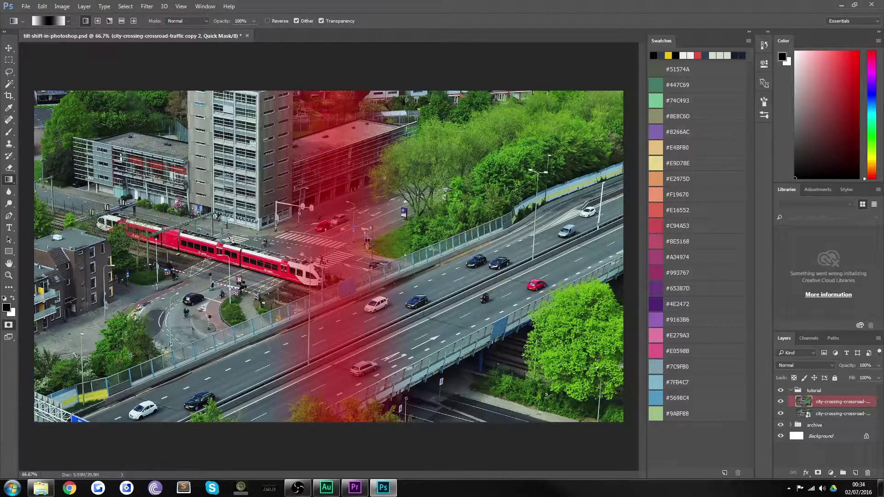
drag(220, 260, 217, 205)
drag(201, 275, 227, 183)
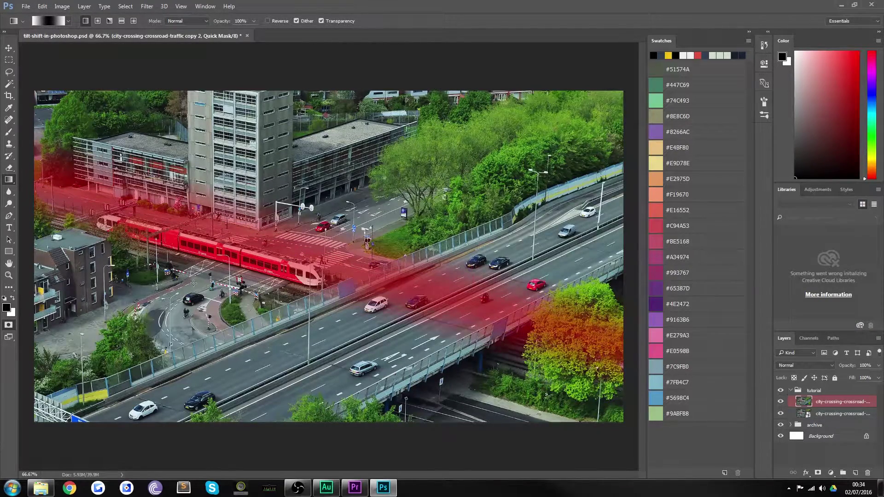
drag(192, 284, 218, 206)
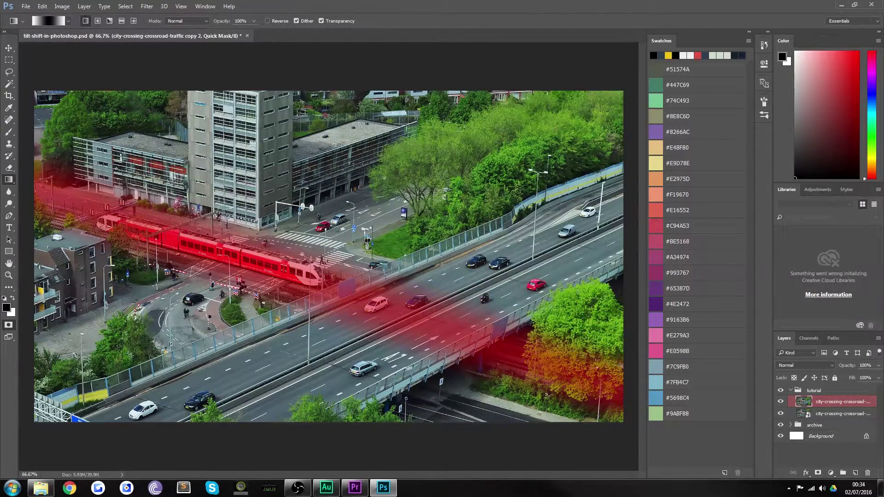
drag(189, 280, 211, 199)
drag(190, 277, 211, 192)
drag(175, 295, 209, 196)
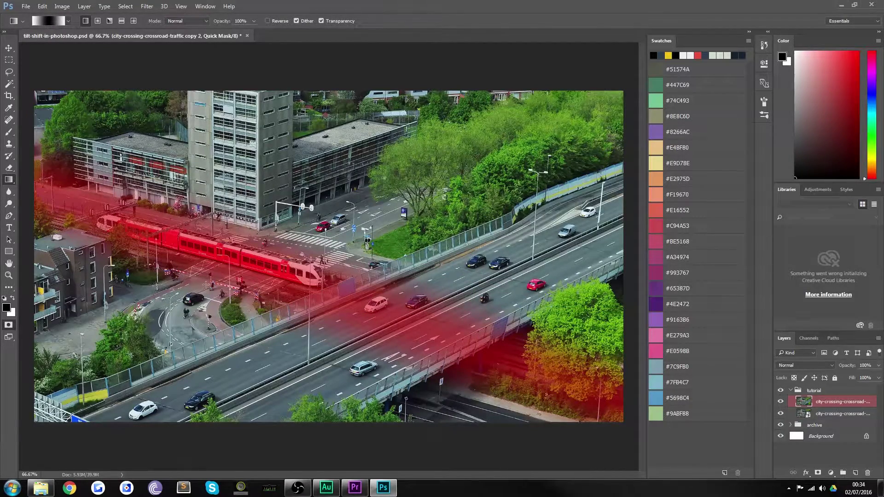
drag(192, 284, 216, 193)
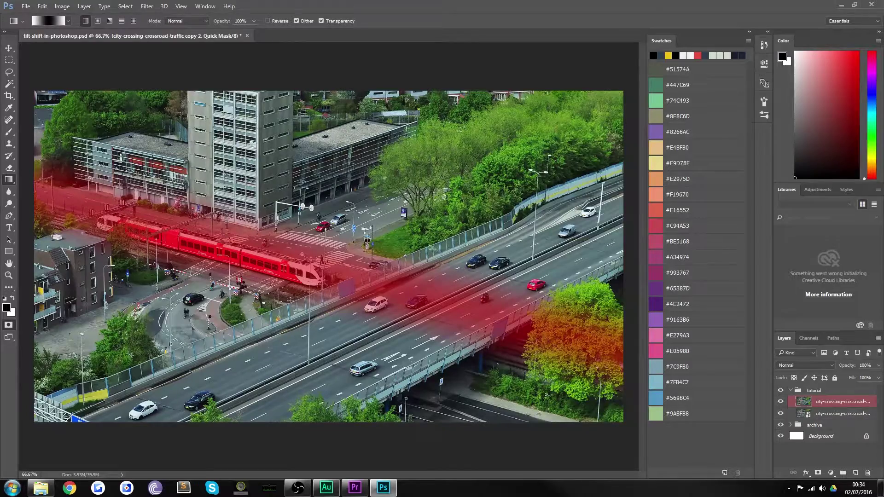
Exit Quick Mask to get the band selection, then bring up the Filter > Blur submenu.
key(q)
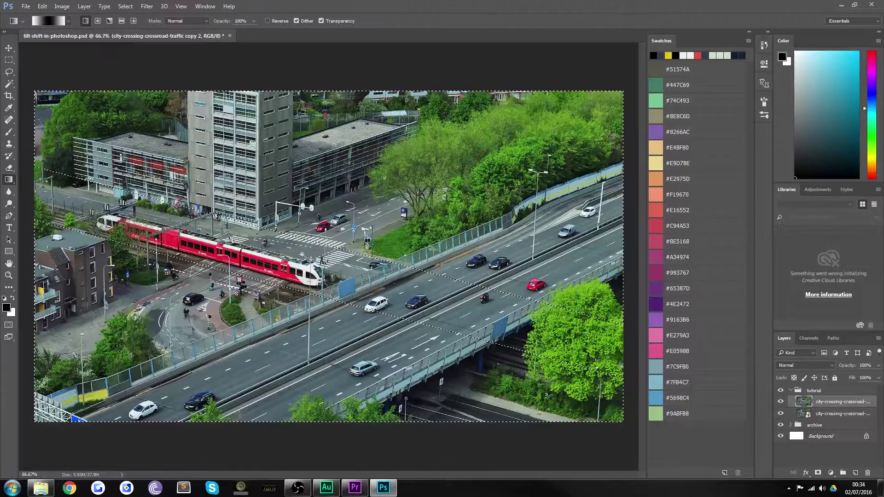
click(146, 6)
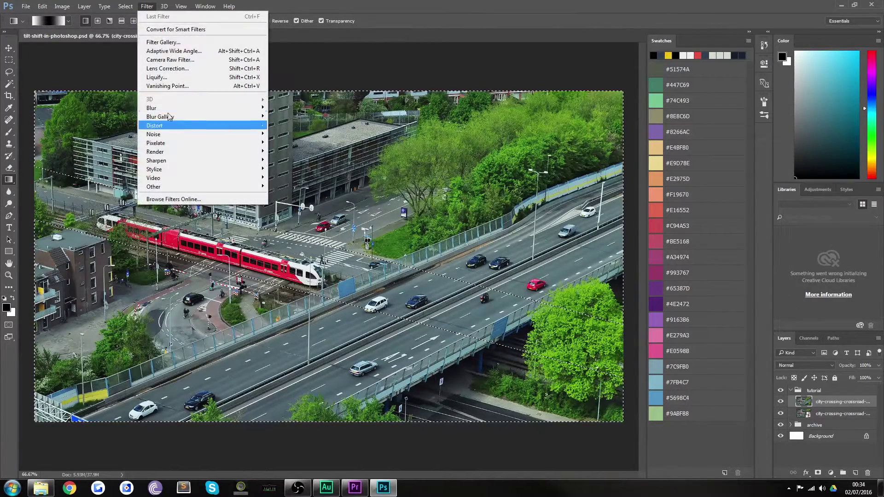
mouse_move(172, 108)
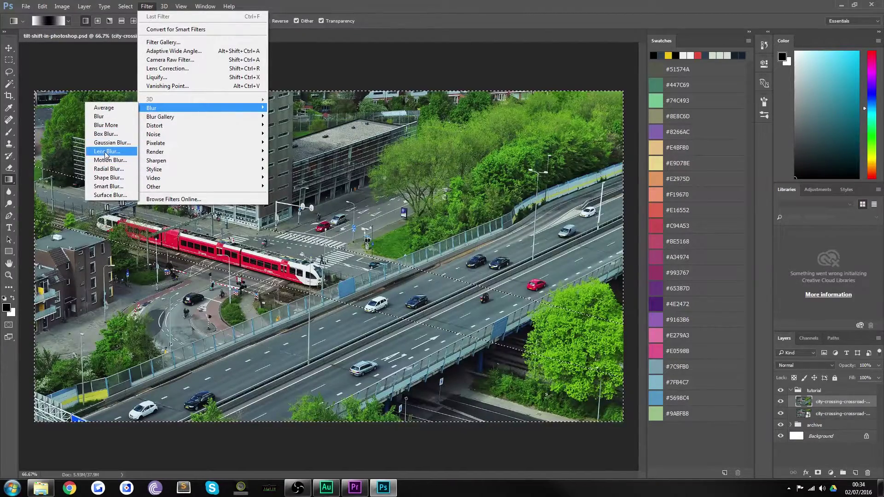
Apply Lens Blur with a Pentagon (5) iris and a radius of 20.
click(106, 151)
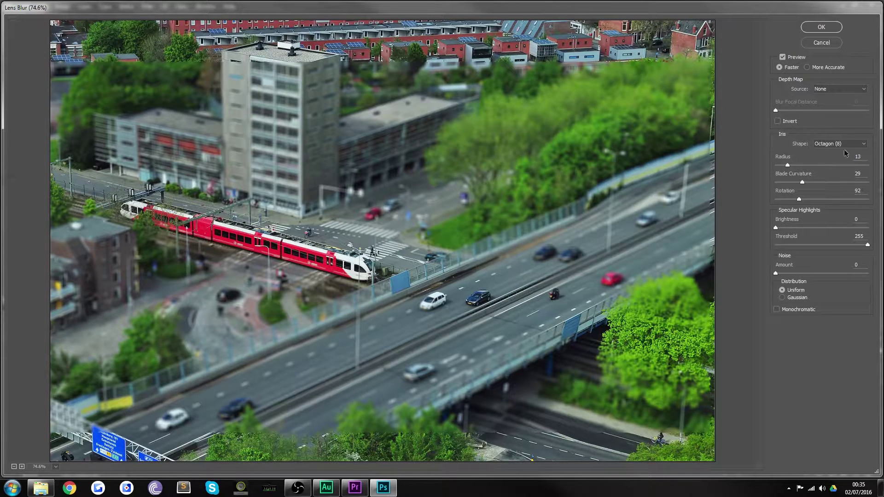
click(815, 144)
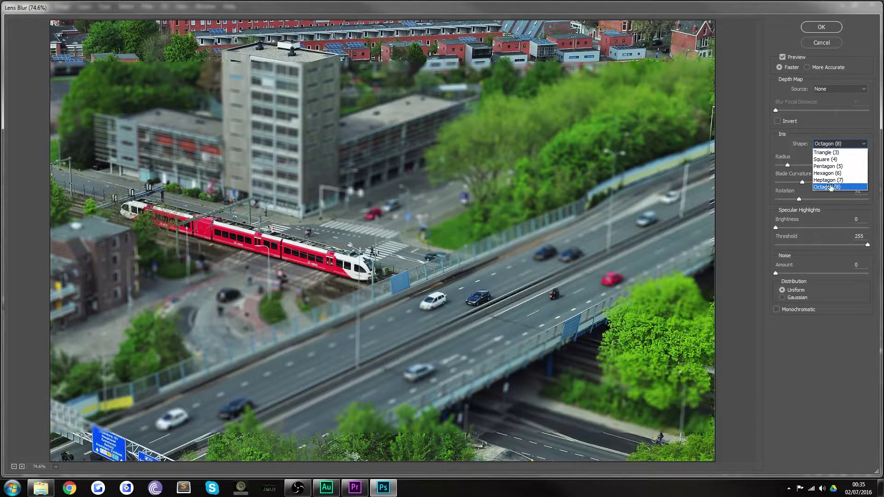
click(827, 171)
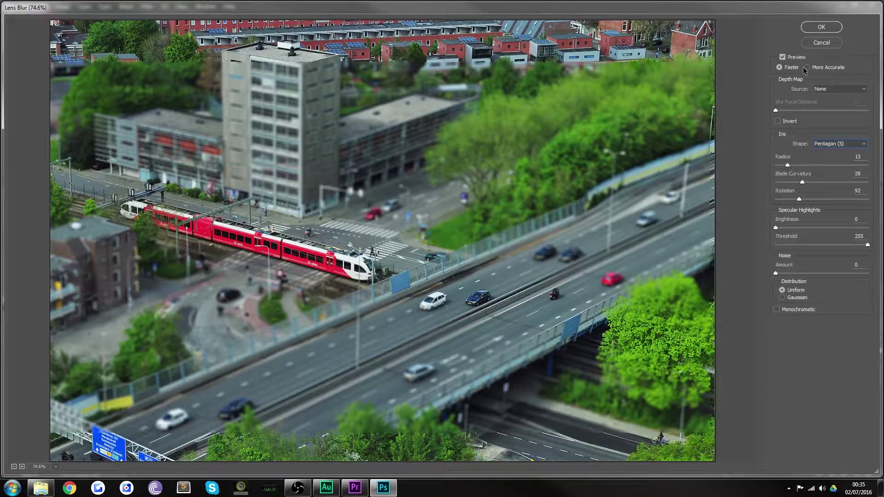
drag(787, 165, 800, 166)
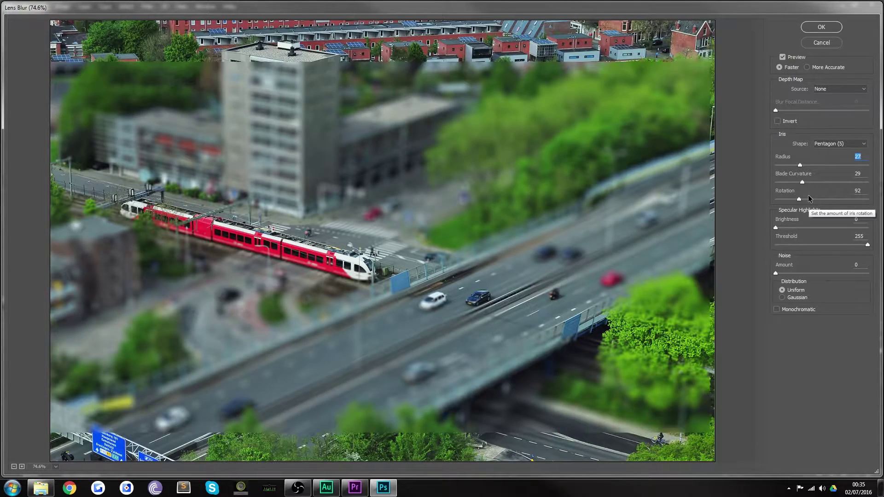
text(13)
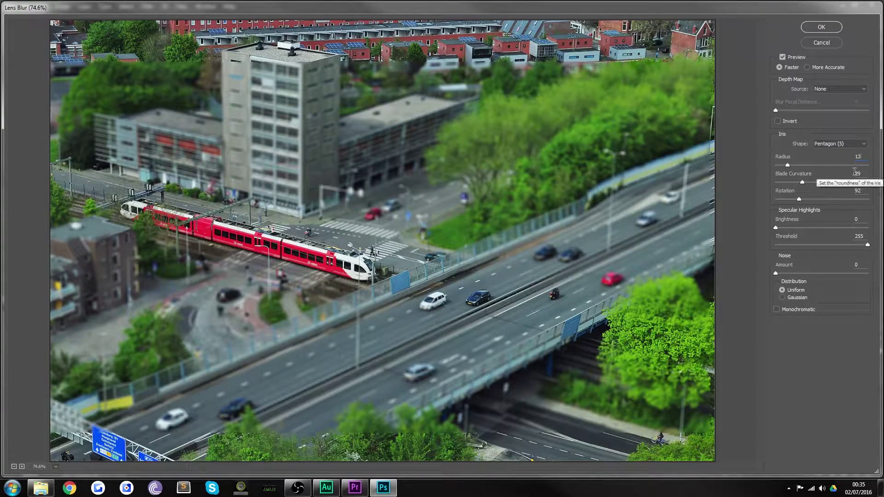
key(BackSpace)
key(BackSpace)
text(20)
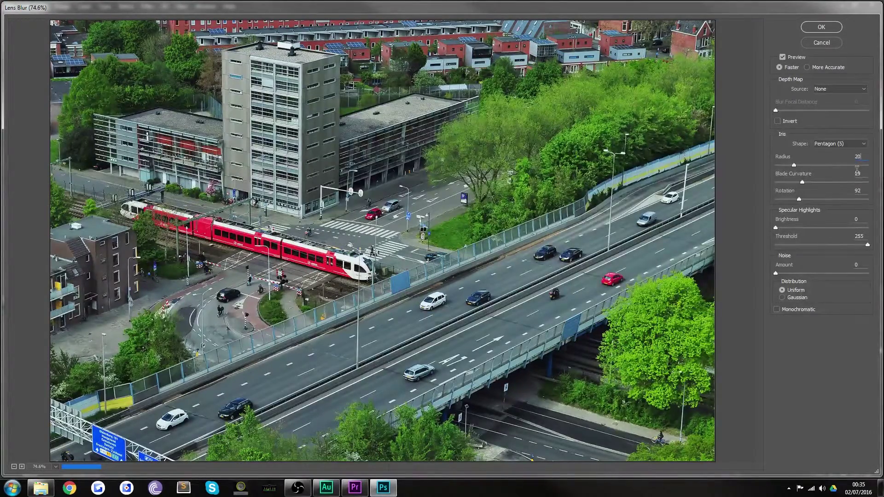
click(813, 28)
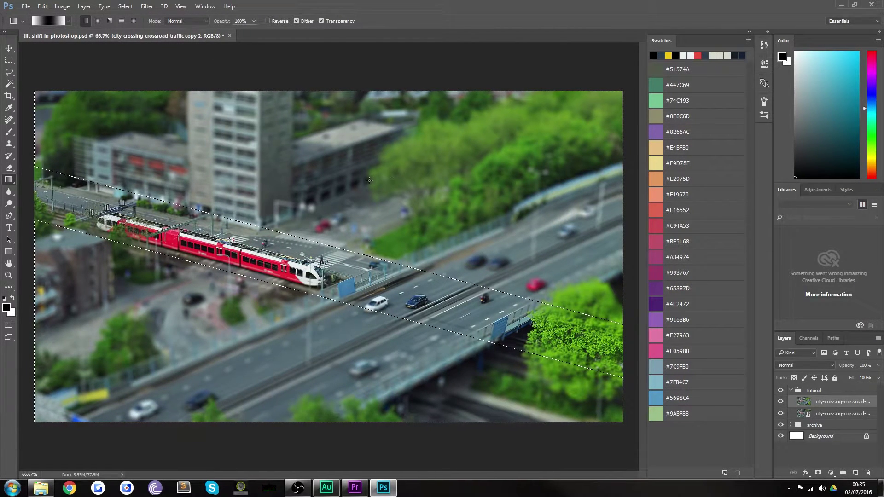
Deselect so the sharp highway band shows amid the lens-blurred city.
key(ctrl+d)
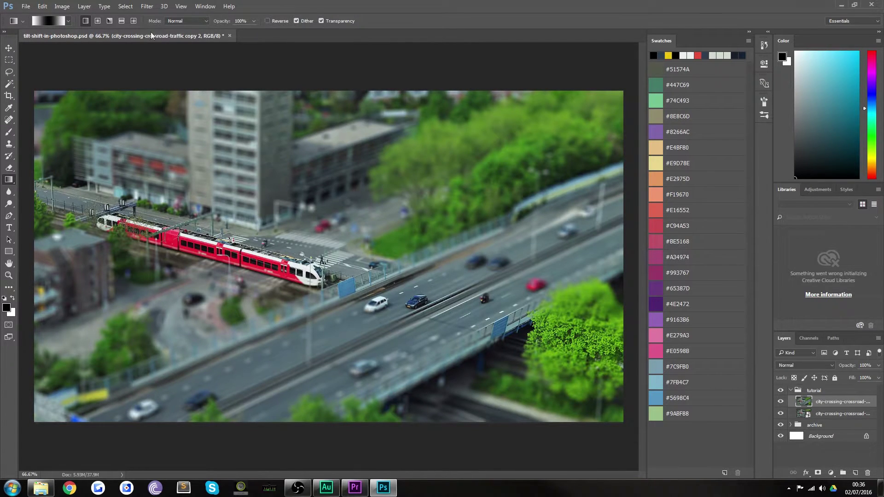
Apply Hue/Saturation with Saturation 50, then select the Move tool.
click(122, 6)
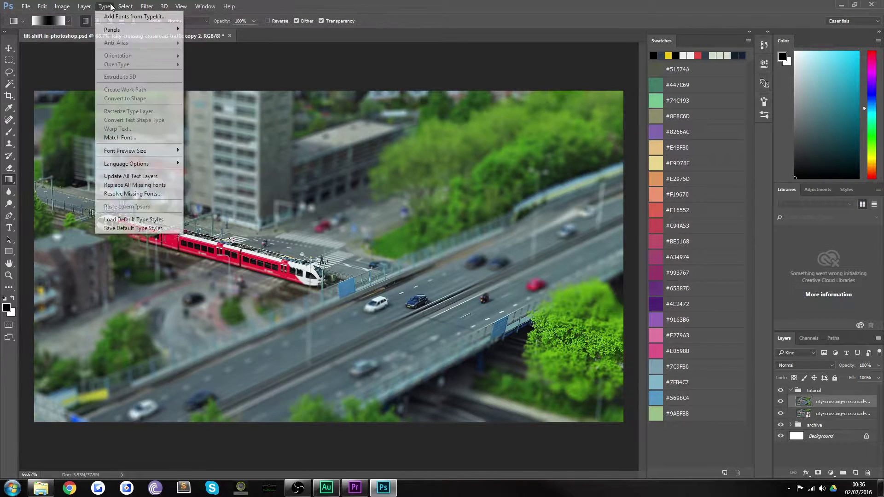
mouse_move(78, 30)
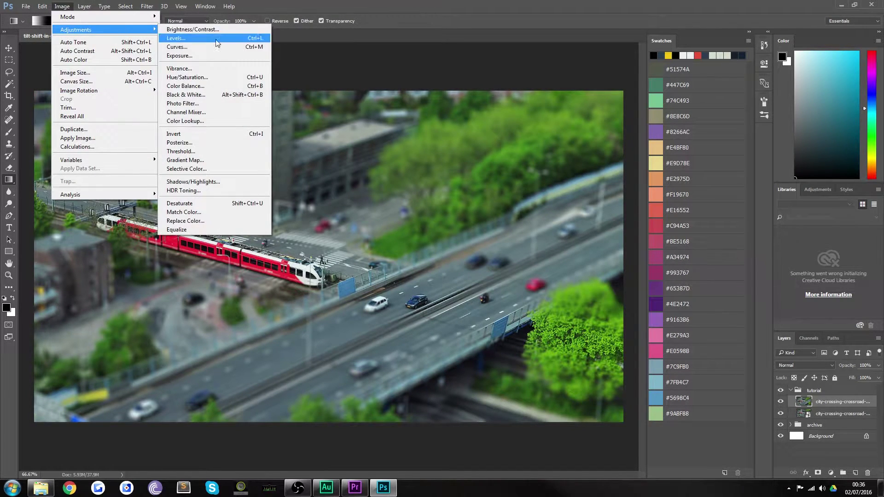
click(208, 78)
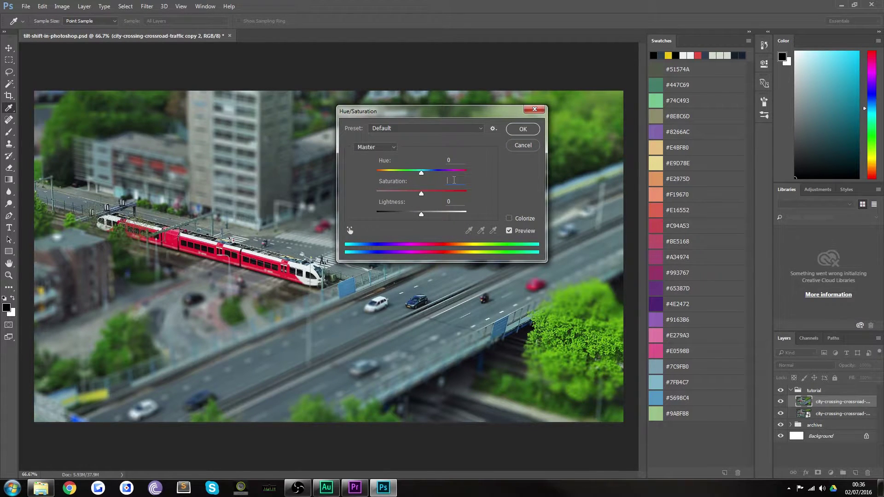
text(50)
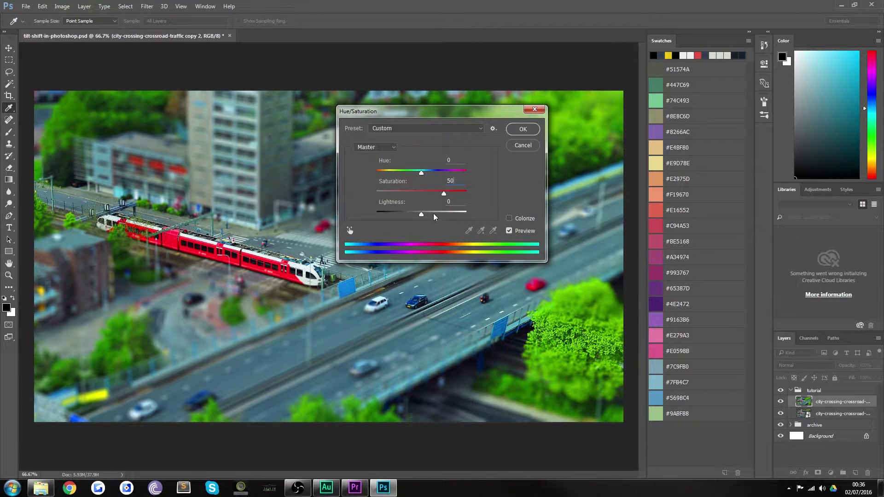
key(BackSpace)
key(BackSpace)
text(50)
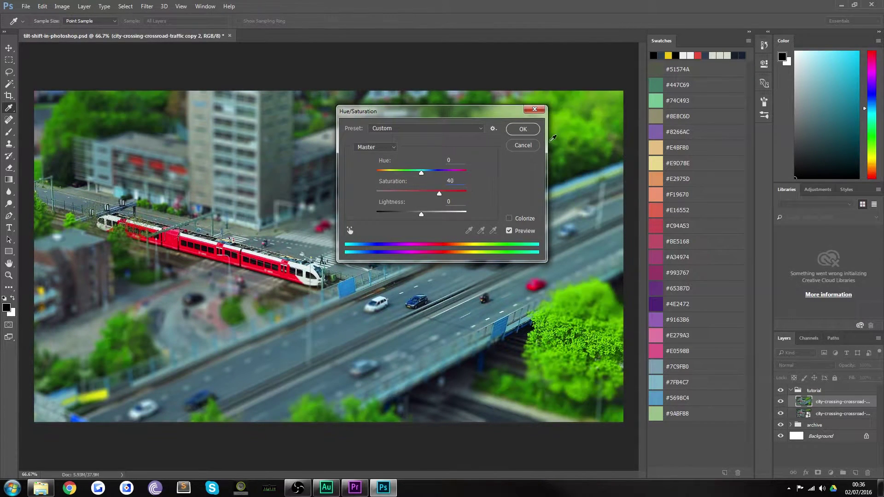
click(532, 132)
key(g)
click(9, 48)
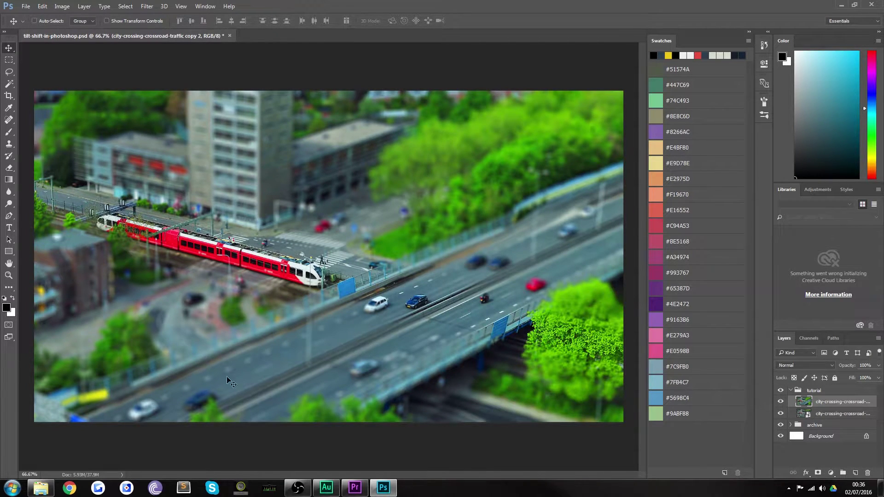
Delete the blurred layer, duplicate the sharp photo layer and rasterize the copy.
key(Delete)
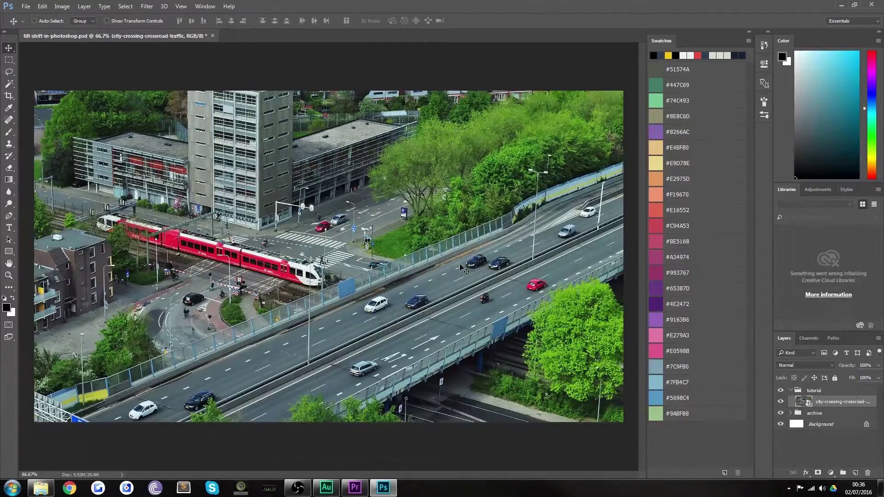
key(ctrl)
key(ctrl+j)
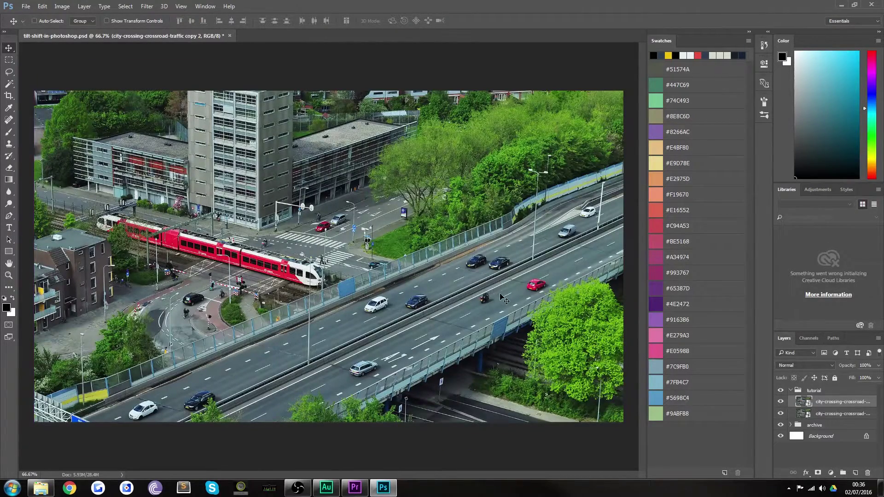
right_click(836, 402)
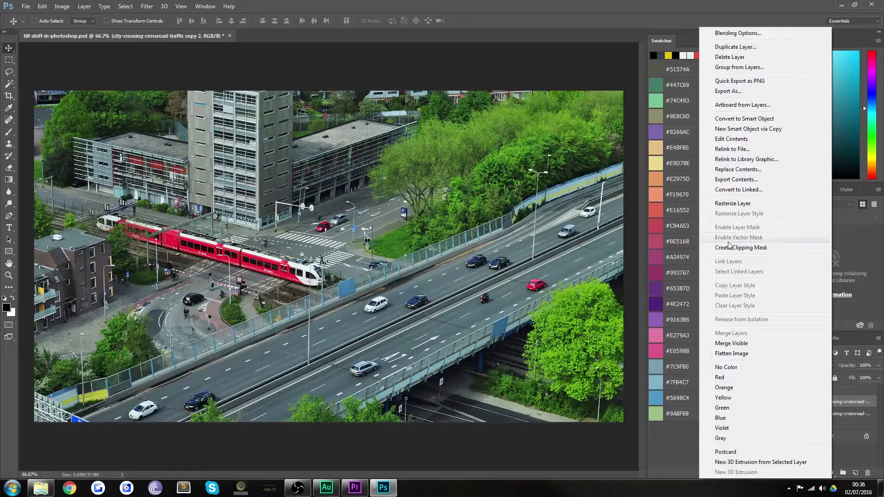
click(732, 203)
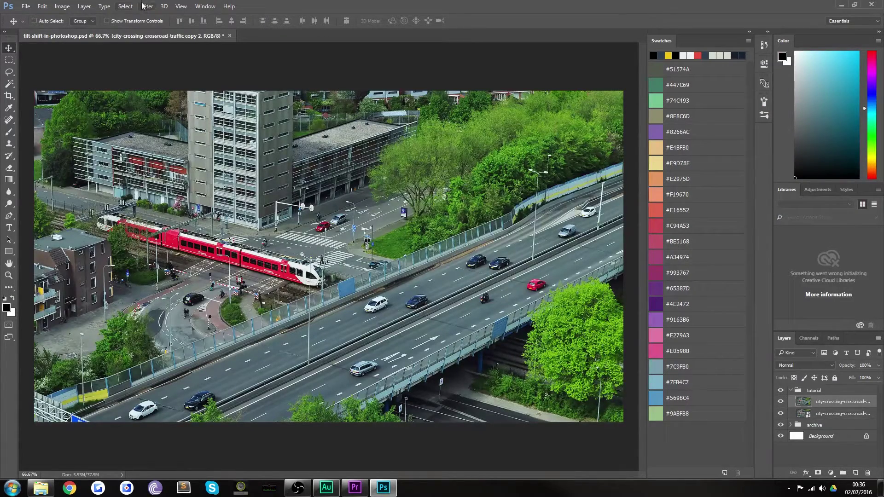
In Quick Mask, drag gradients until the red band covers the diagonal highway and bridge.
key(q)
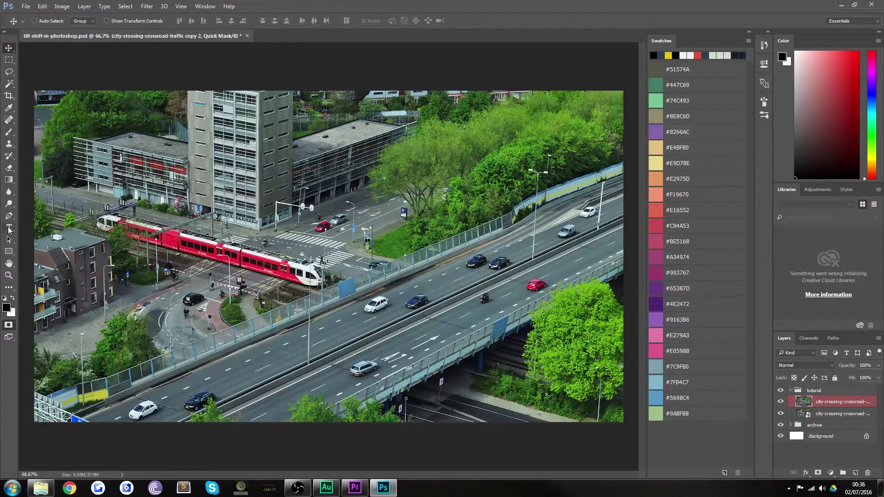
click(11, 180)
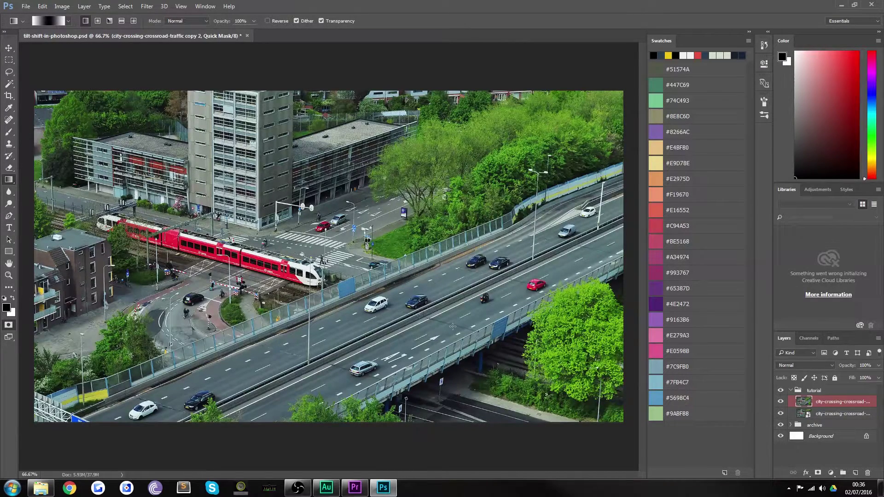
drag(430, 315, 277, 275)
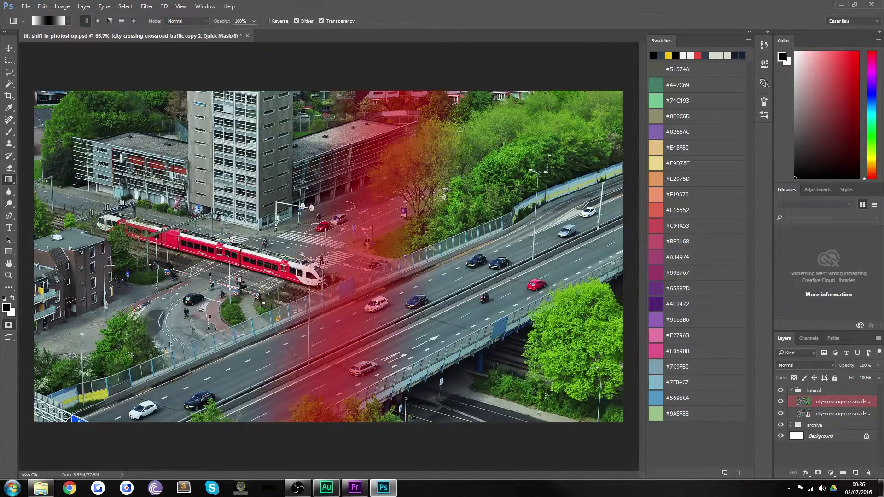
drag(435, 311, 348, 197)
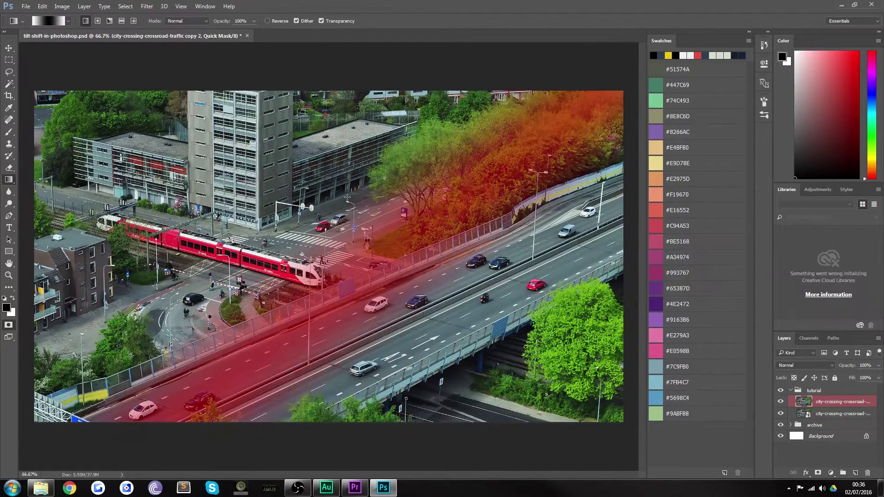
drag(452, 340, 371, 233)
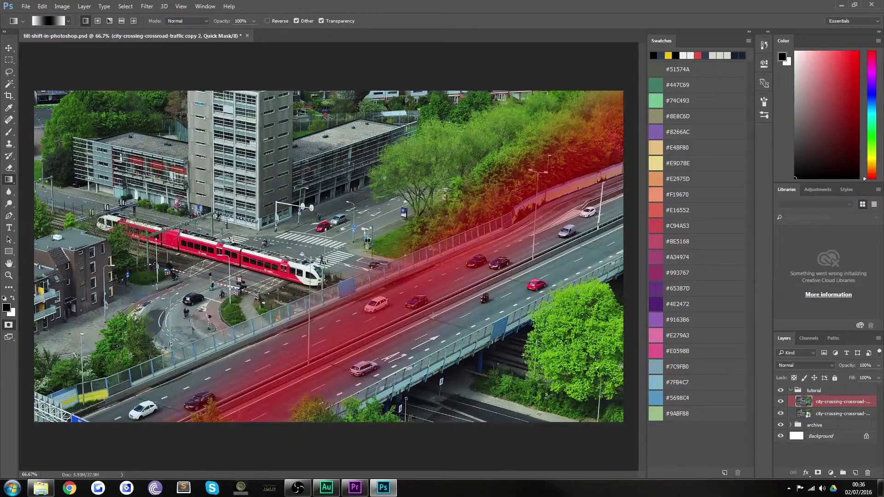
drag(432, 315, 373, 184)
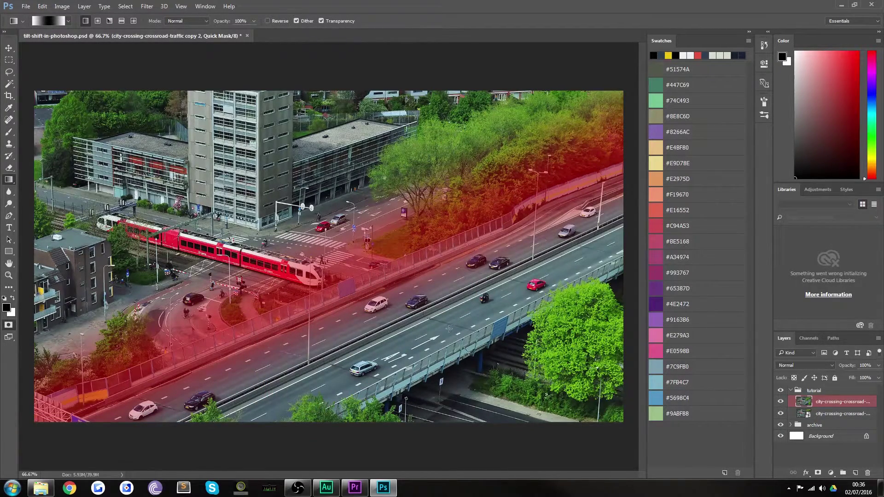
drag(449, 329, 354, 198)
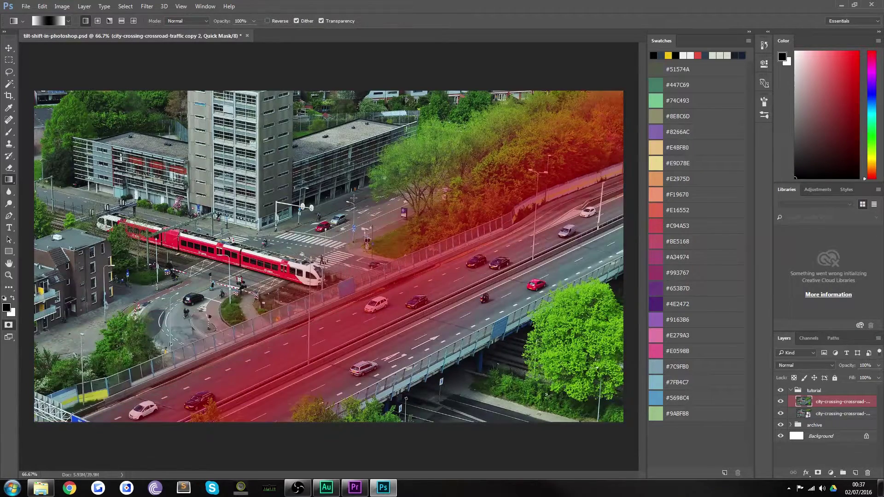
drag(472, 338, 370, 184)
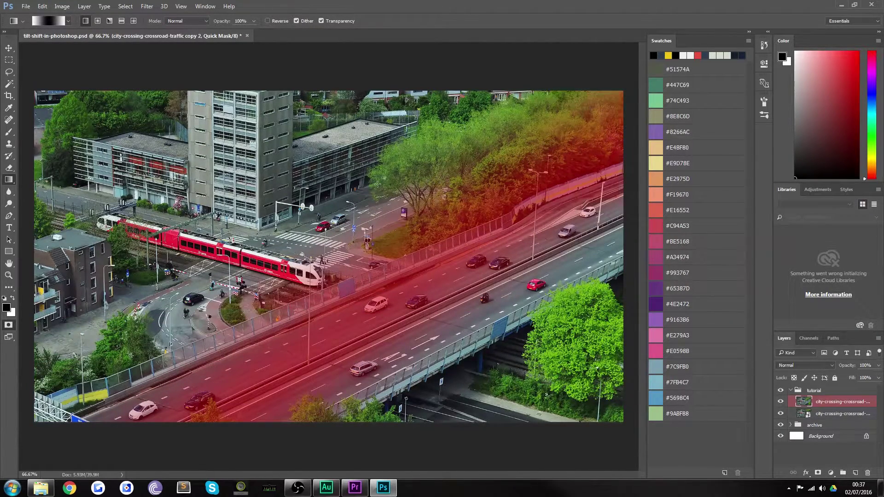
drag(479, 349, 398, 174)
drag(484, 347, 401, 204)
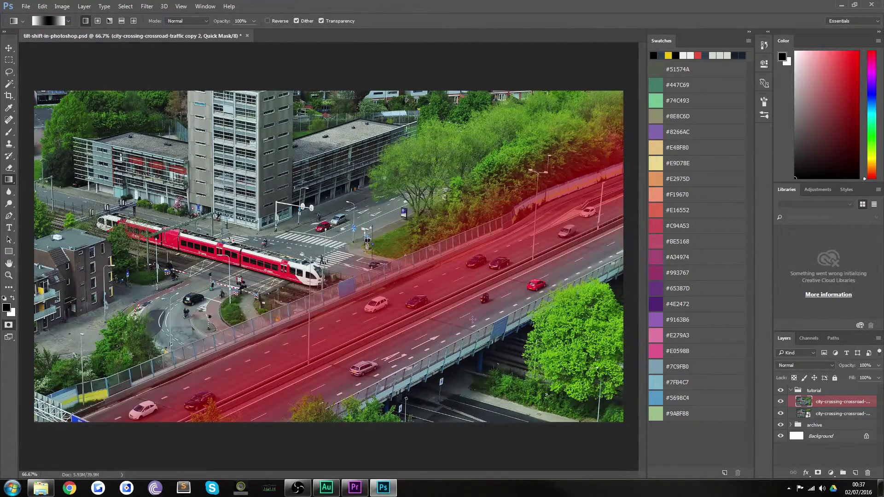
drag(488, 348, 408, 199)
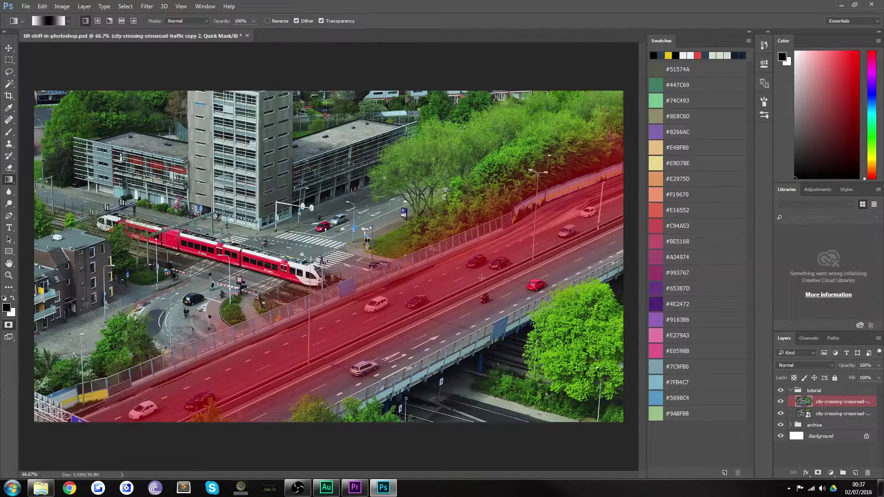
Turn the mask into a selection, apply Lens Blur outside the highway, and deselect.
key(q)
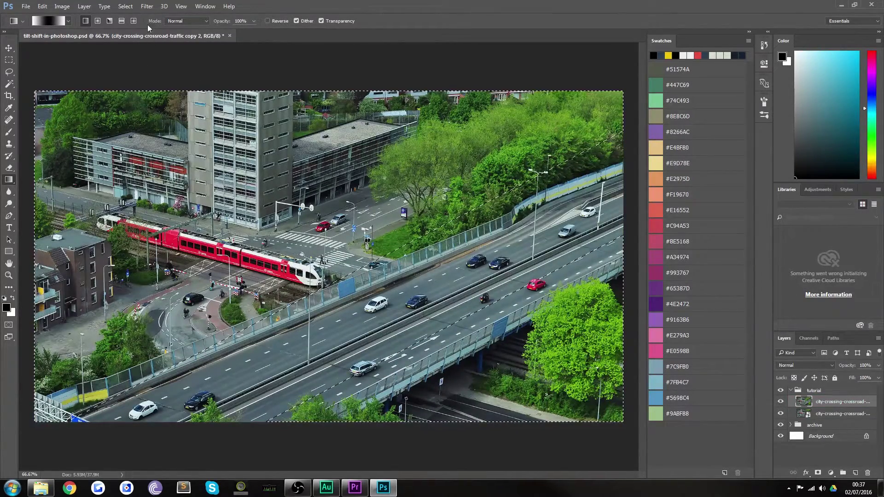
click(147, 6)
mouse_move(163, 107)
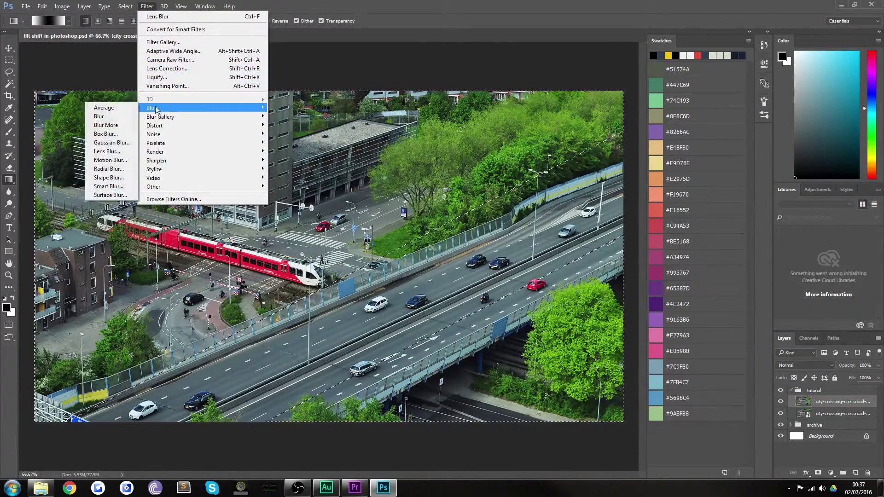
click(111, 155)
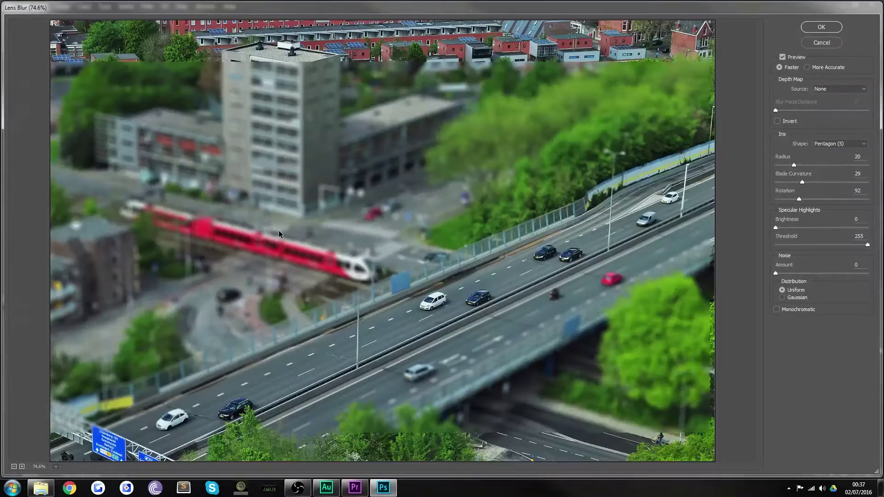
click(821, 27)
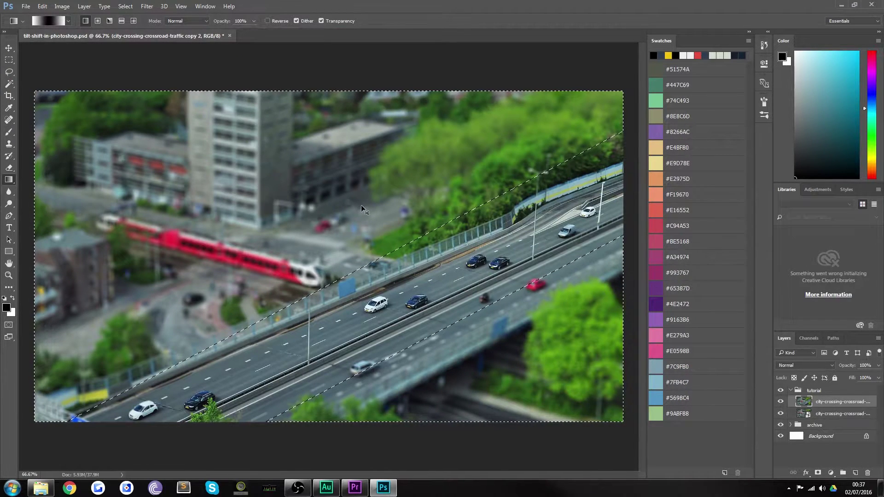
key(ctrl+d)
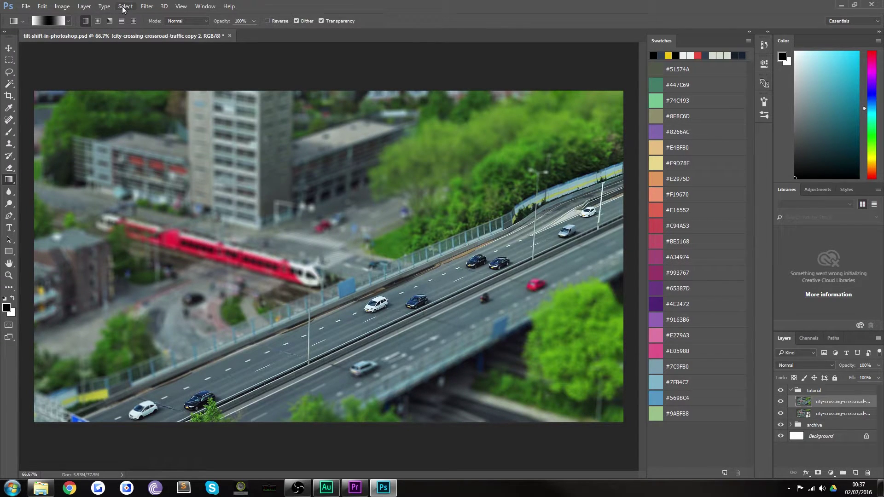
Apply a Hue/Saturation adjustment with Saturation +50 to make the greens and red train more vivid.
click(62, 6)
mouse_move(84, 32)
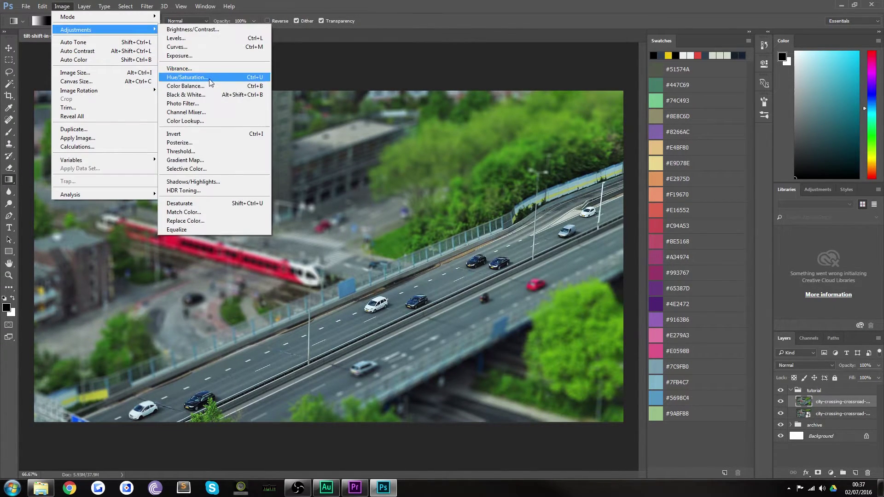
click(184, 77)
double_click(451, 181)
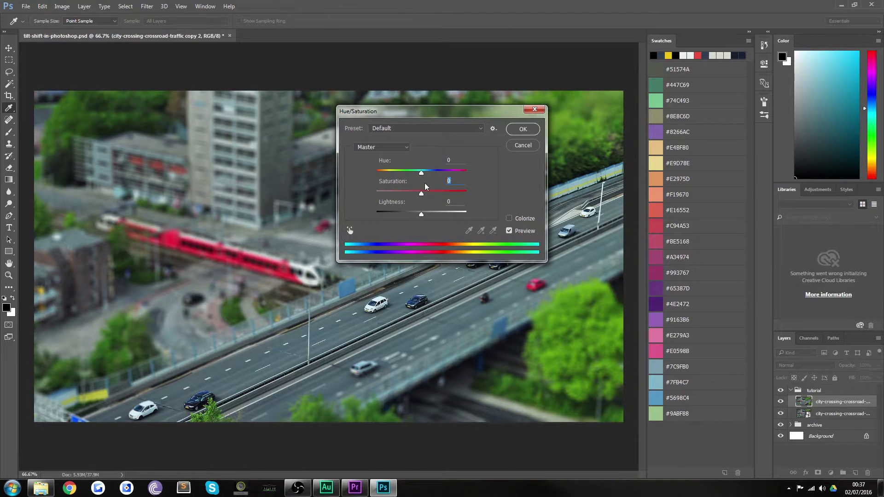
text(50)
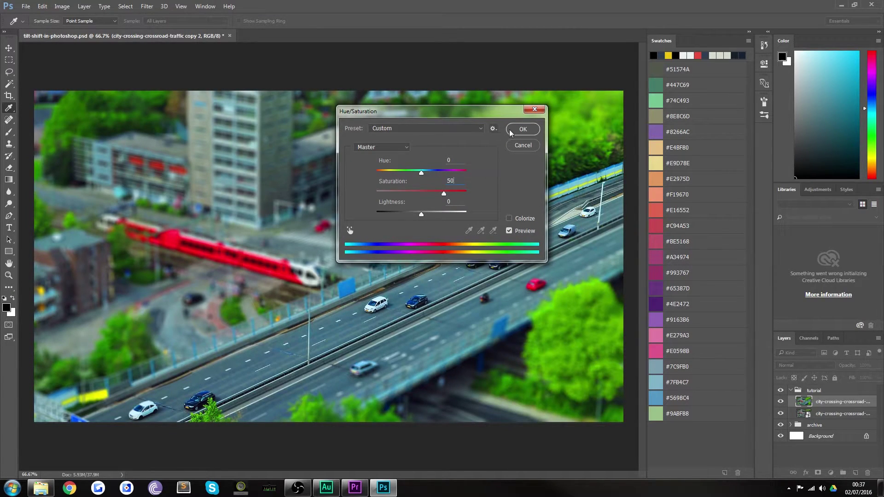
click(522, 128)
key(g)
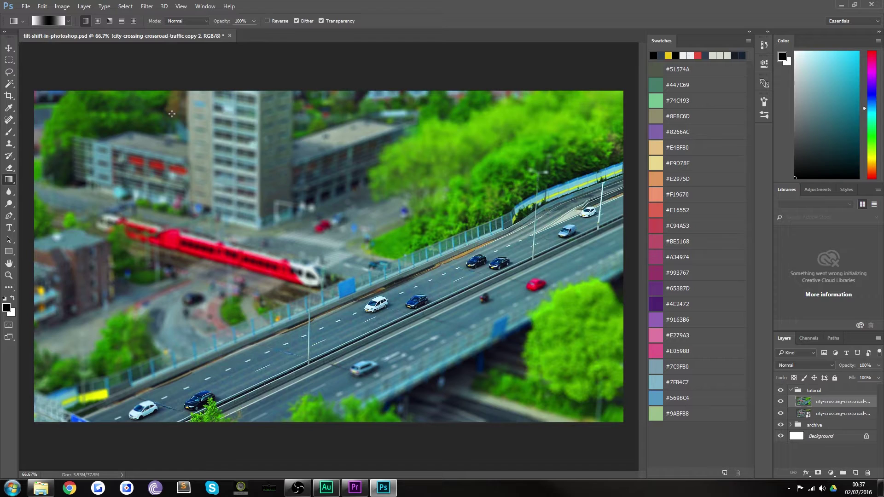